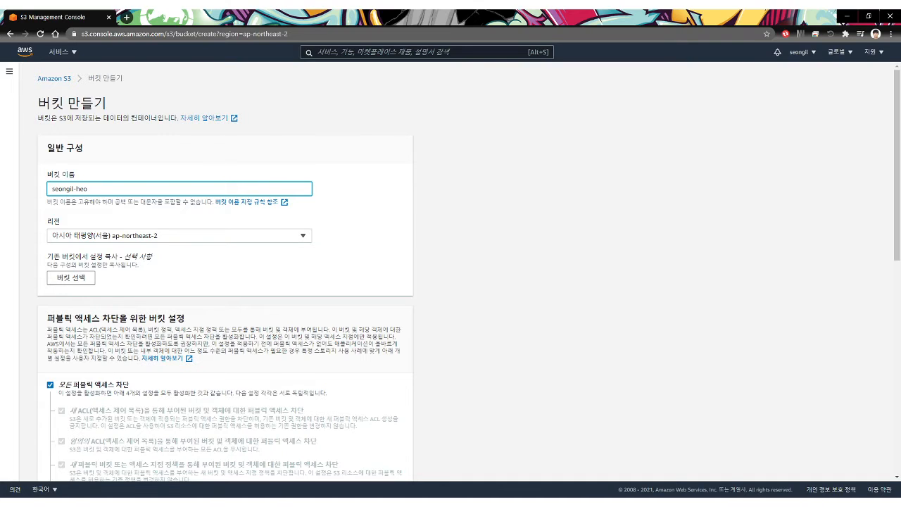
# - Create the bucket in ap-northeast-2 with all public access blocked and versioning, default encryption and object lock disabled
pyautogui.scroll(-4, 450, 282)
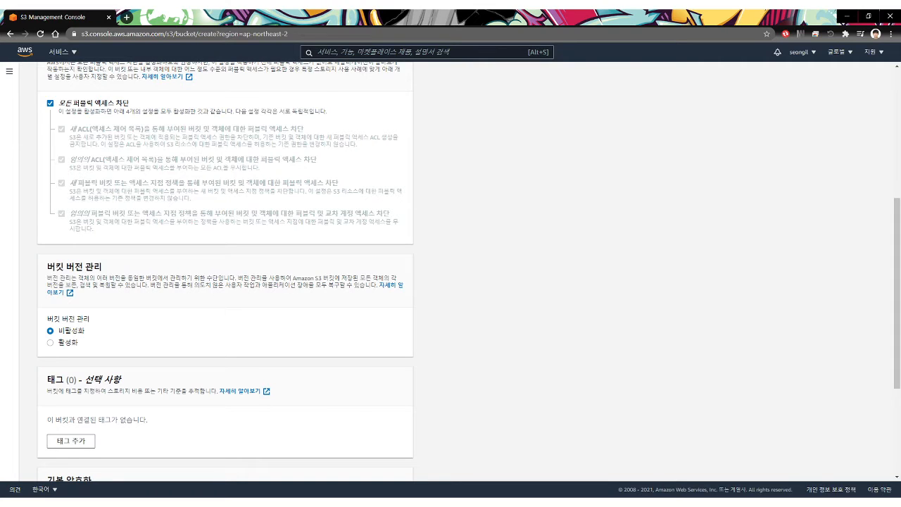
pyautogui.scroll(-5, 225, 282)
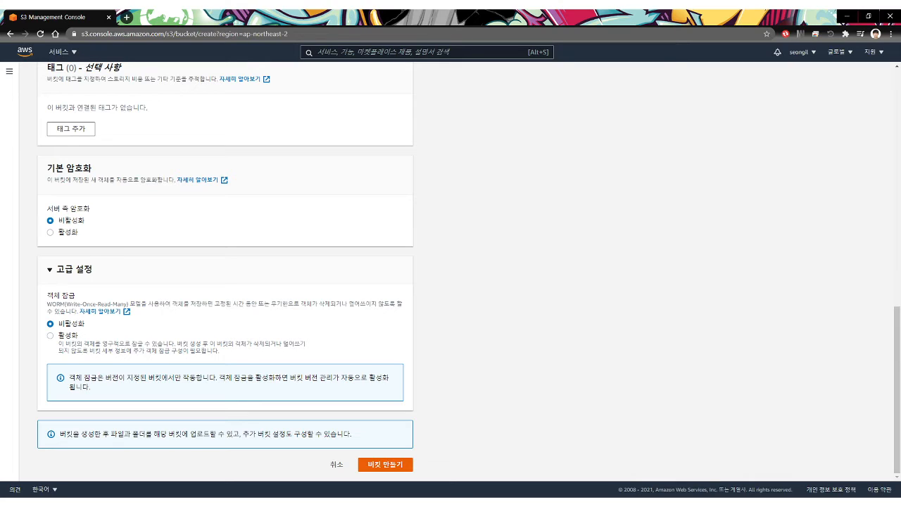
pyautogui.click(385, 465)
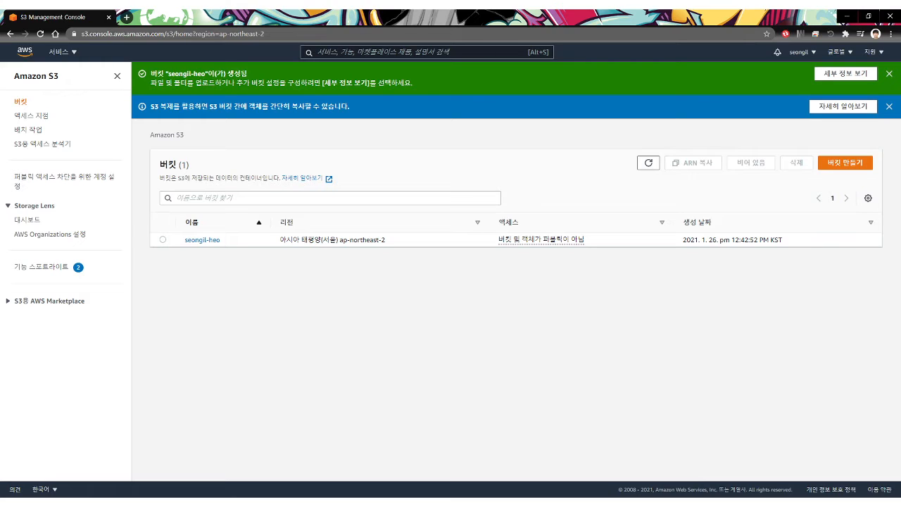
# - Open the new bucket and review its properties, permissions and metrics
pyautogui.click(202, 240)
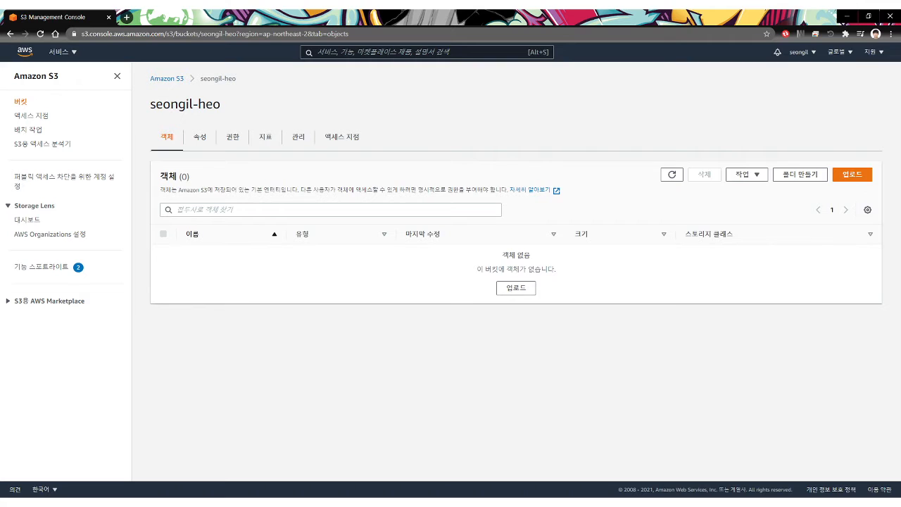
pyautogui.click(199, 137)
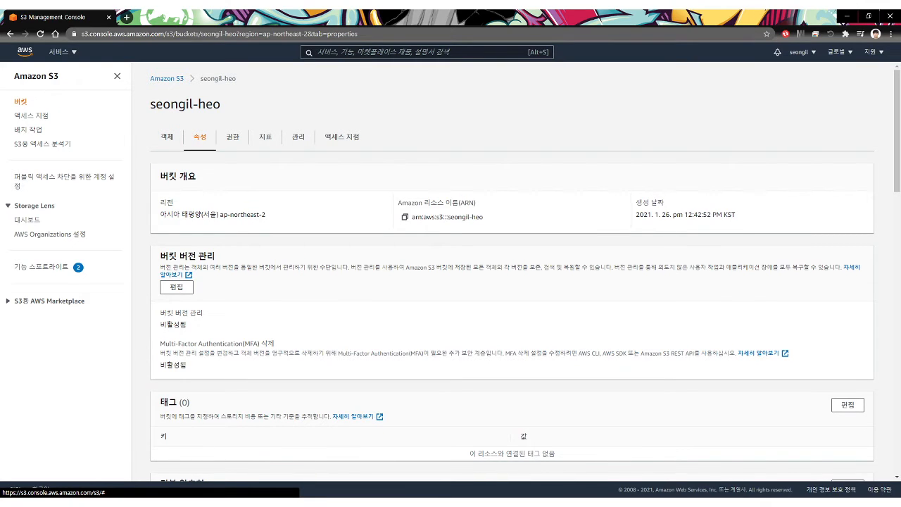
pyautogui.scroll(-2, 512, 281)
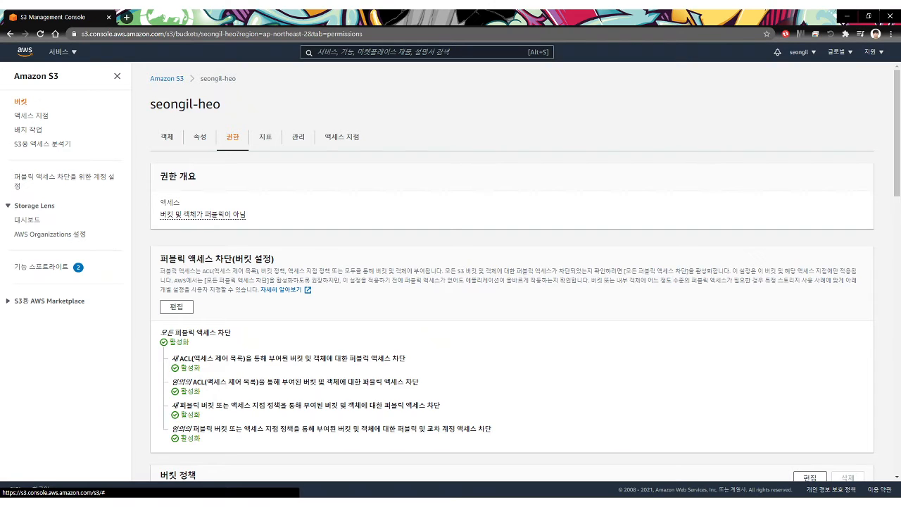
pyautogui.click(264, 136)
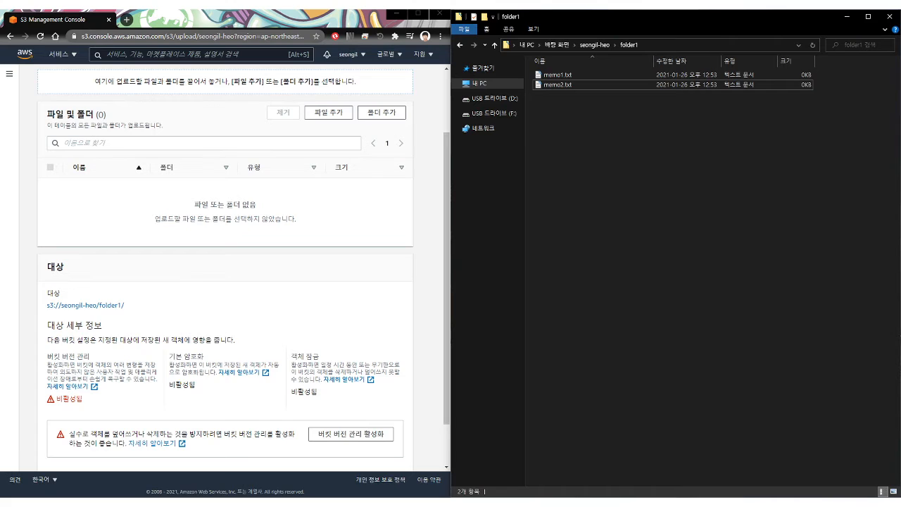
# - Upload memo1.txt and memo2.txt from the local folder1 into the bucket's folder1
pyautogui.moveTo(556, 75); pyautogui.dragTo(224, 213)
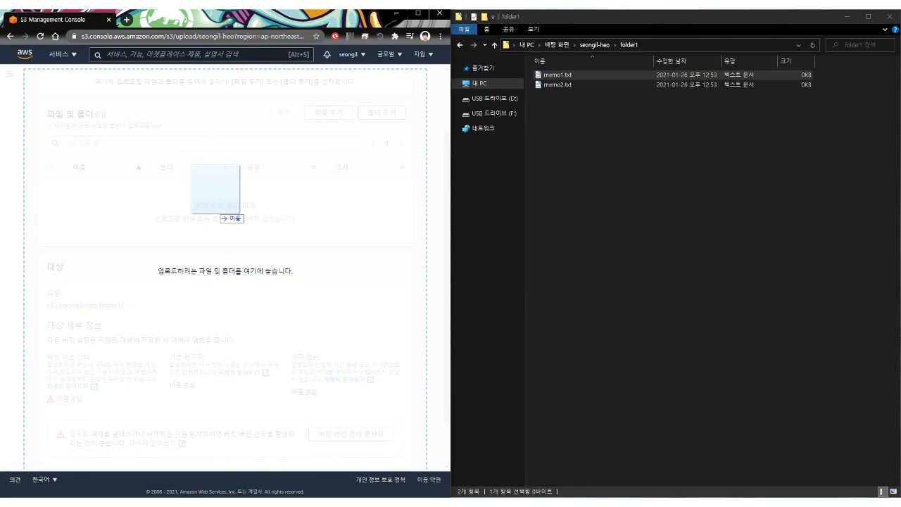
pyautogui.moveTo(556, 85); pyautogui.dragTo(274, 206)
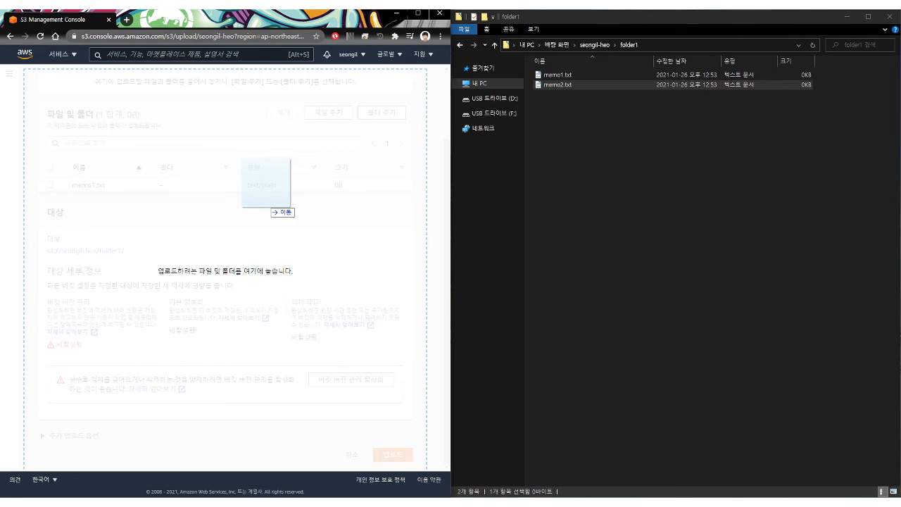
pyautogui.moveTo(274, 206); pyautogui.dragTo(275, 206)
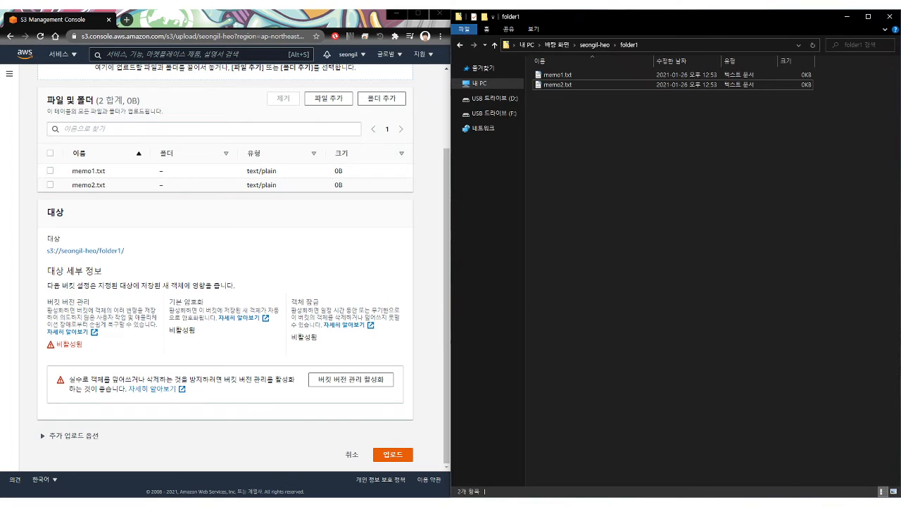
pyautogui.click(393, 455)
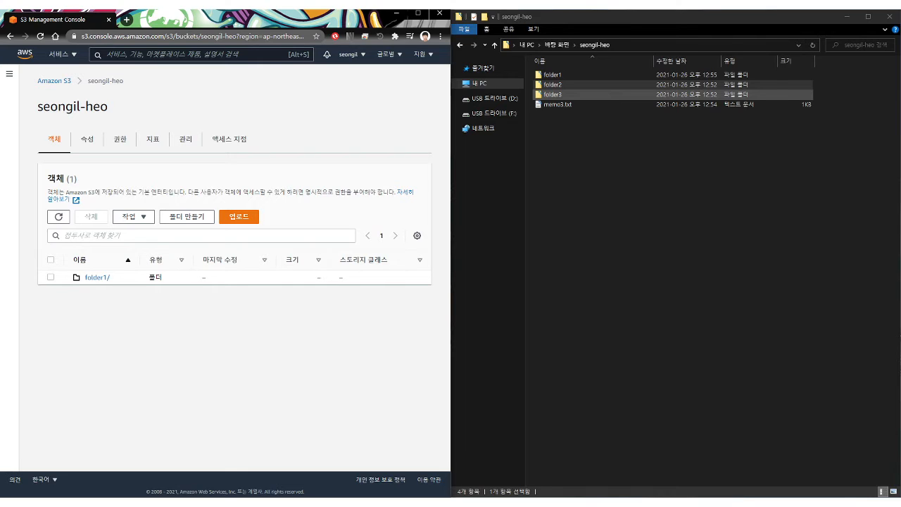
# - Upload the local folder2 to the root of the bucket
pyautogui.moveTo(552, 85); pyautogui.dragTo(336, 224)
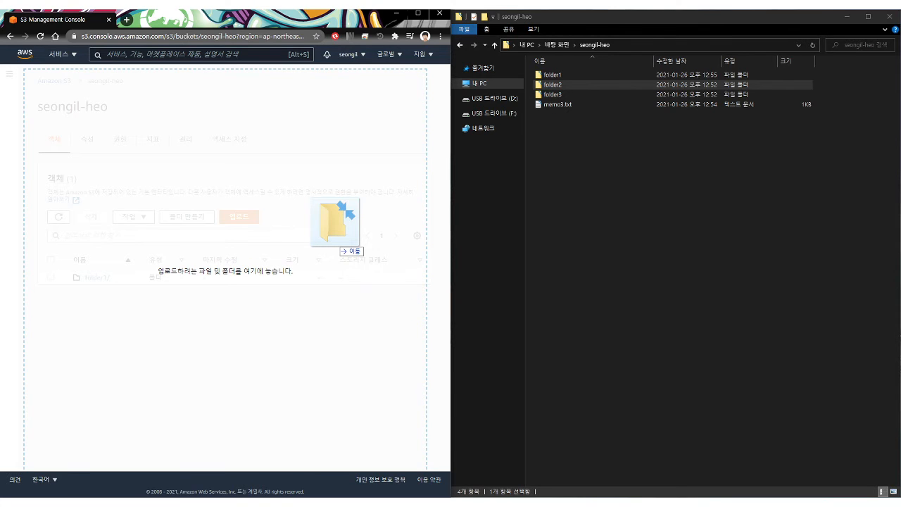
pyautogui.moveTo(337, 232); pyautogui.dragTo(336, 232)
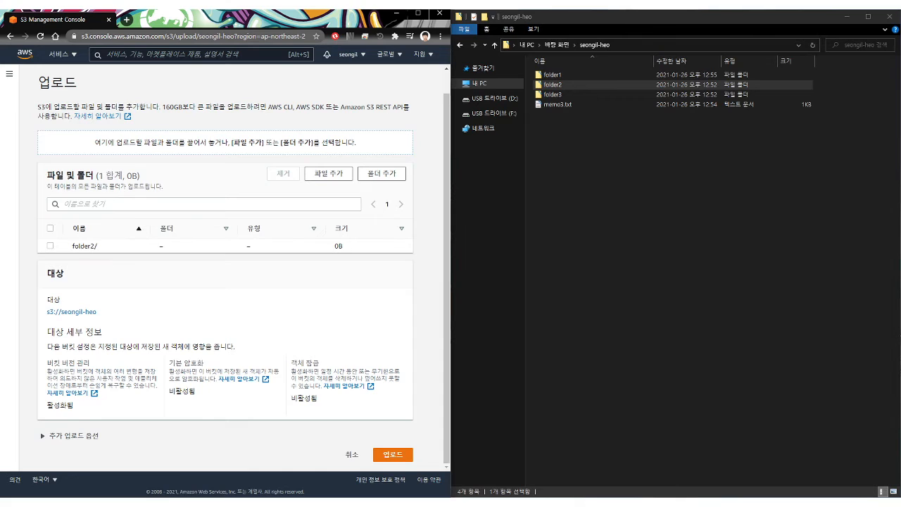
pyautogui.click(393, 455)
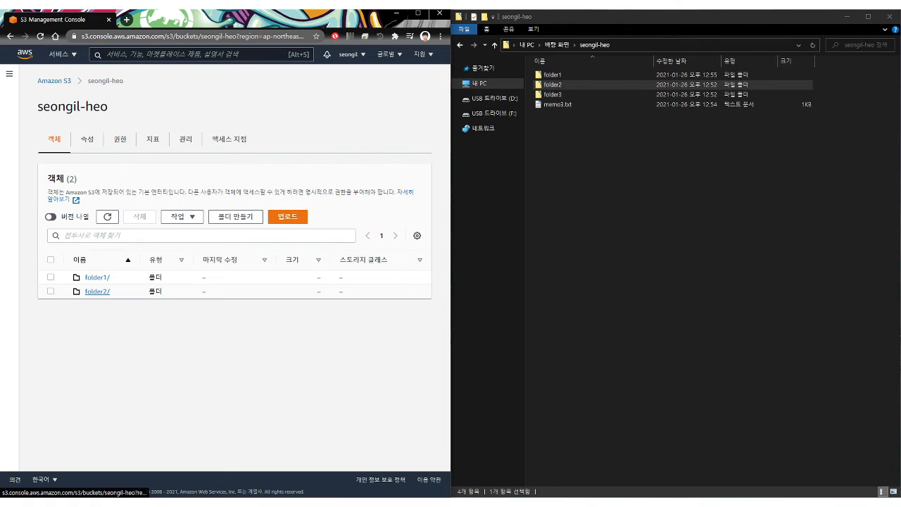
# - Add memo3.txt to a bucket root upload, review its additional upload options with Standard storage class, and start adding metadata
pyautogui.moveTo(557, 104); pyautogui.dragTo(258, 275)
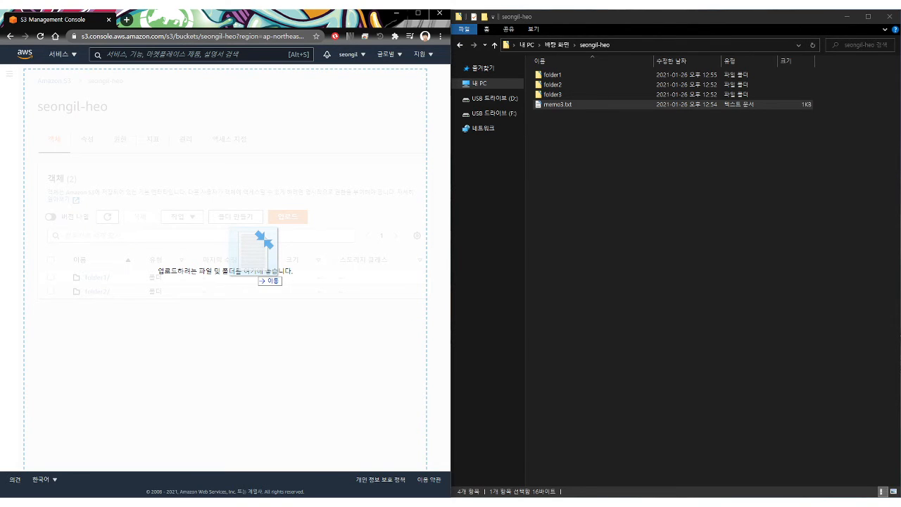
pyautogui.moveTo(258, 274); pyautogui.dragTo(259, 275)
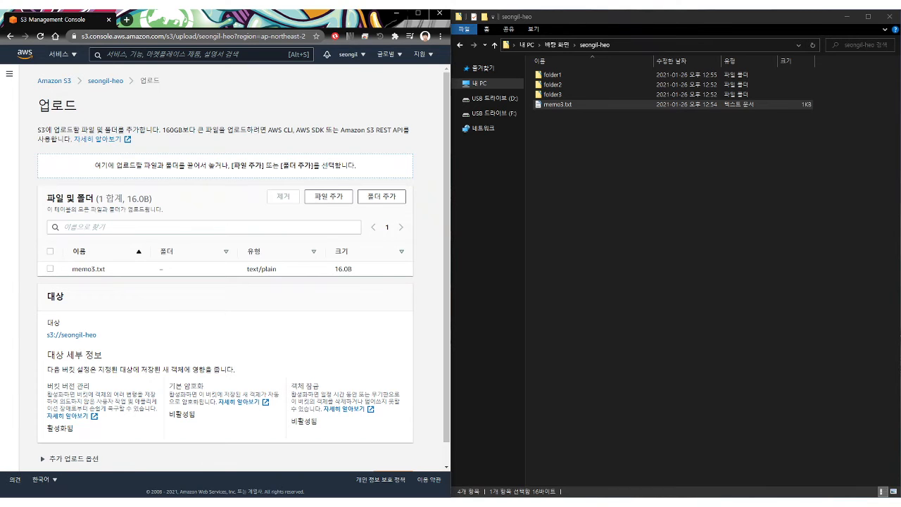
pyautogui.click(73, 458)
pyautogui.scroll(-6, 226, 281)
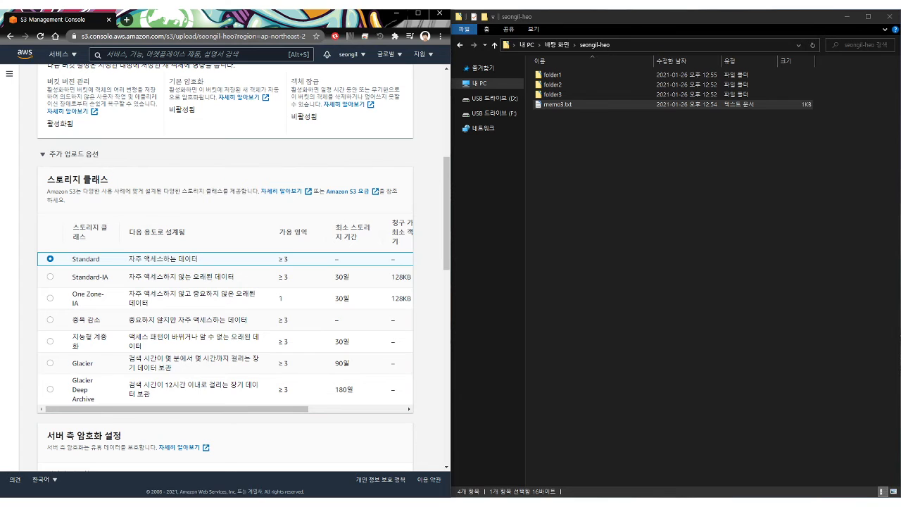
pyautogui.scroll(-5, 225, 268)
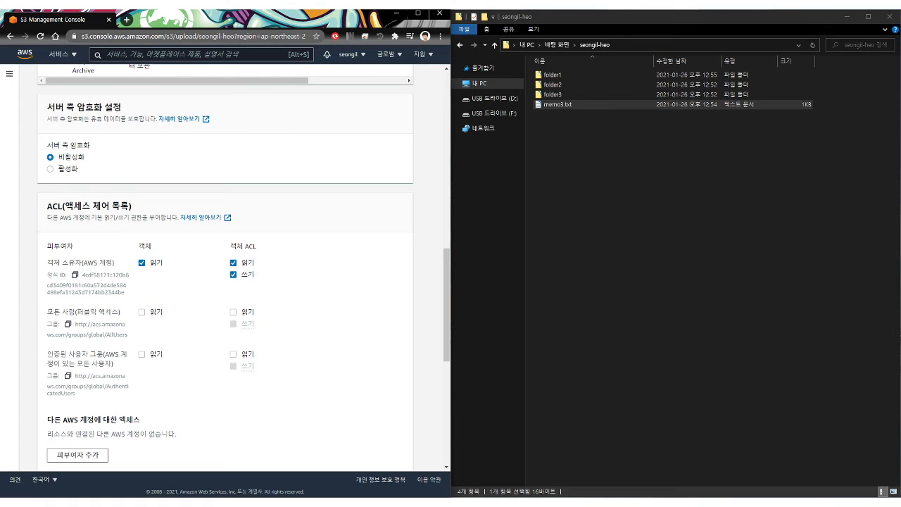
pyautogui.scroll(-5, 225, 267)
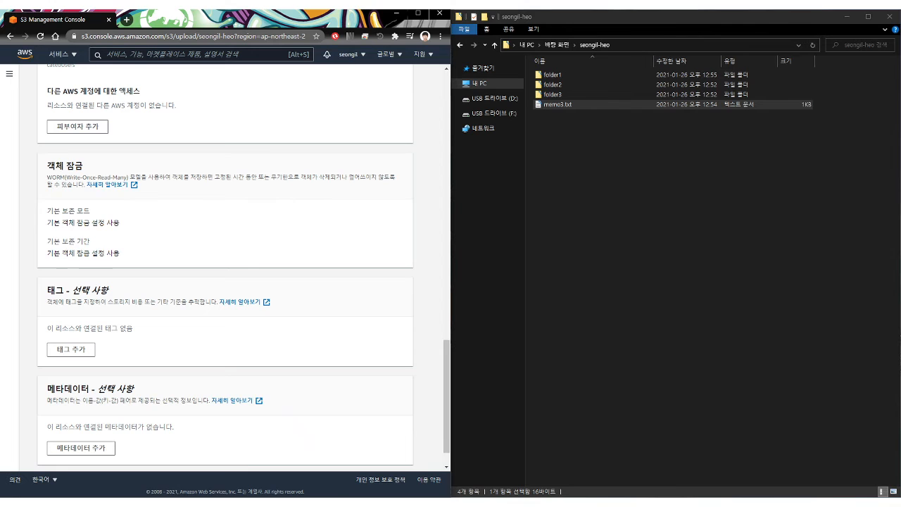
pyautogui.click(81, 448)
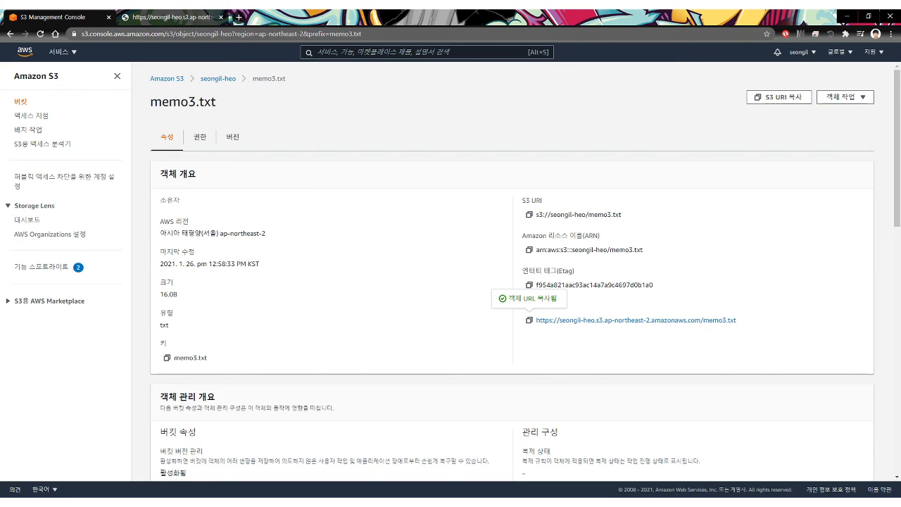
# - View memo3.txt at its object URL in the other browser tab and examine the message in the response
pyautogui.hotkey('ctrl', 'Tab')
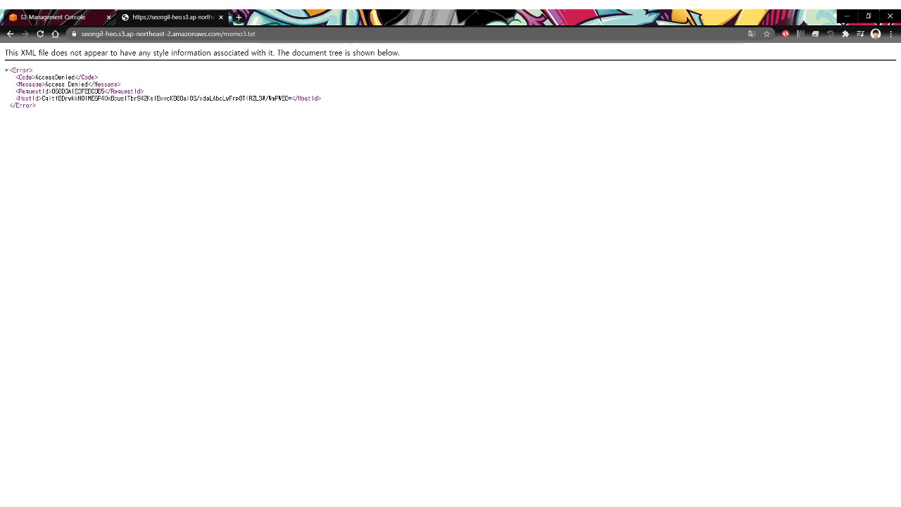
pyautogui.moveTo(45, 84); pyautogui.dragTo(88, 84)
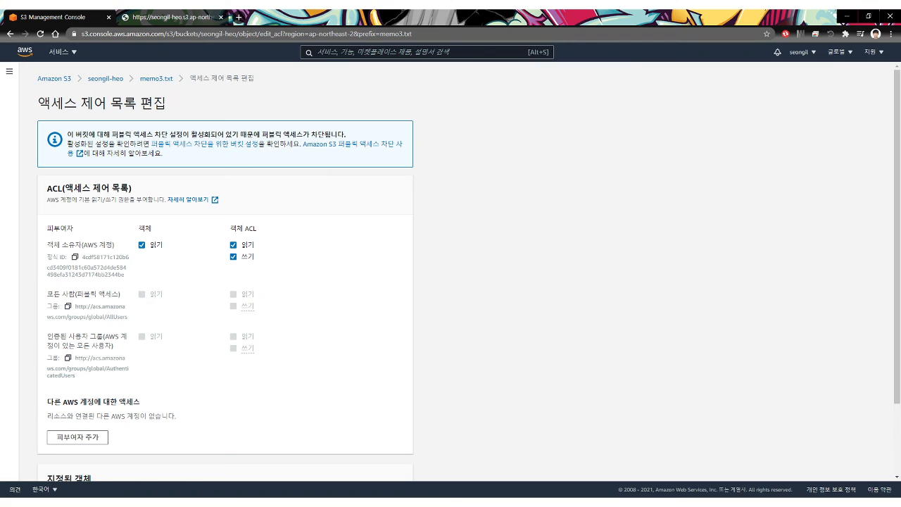
# - Turn off blocking of all public access in the bucket's permissions and save the change
pyautogui.click(105, 79)
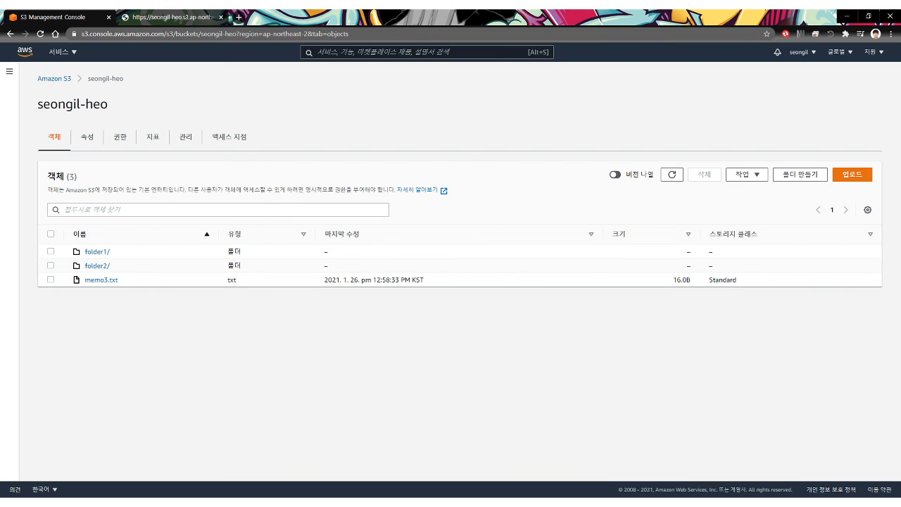
pyautogui.click(119, 137)
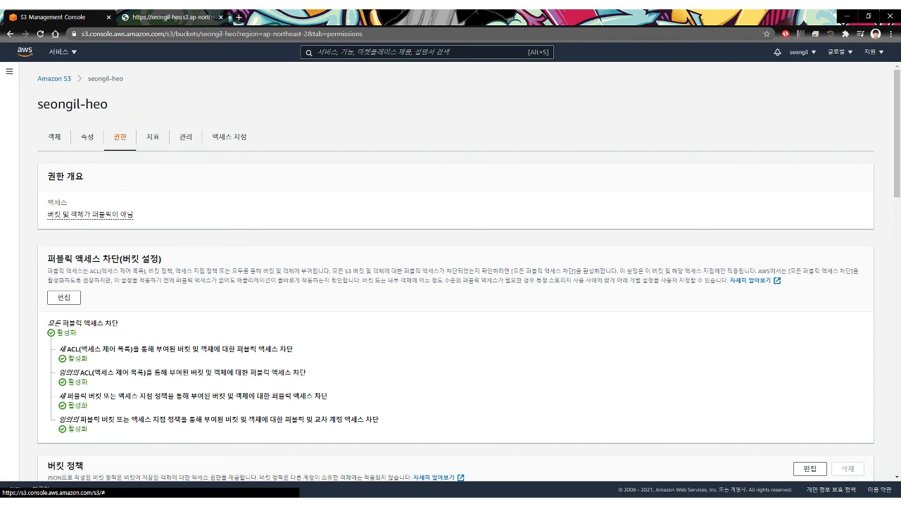
pyautogui.click(64, 298)
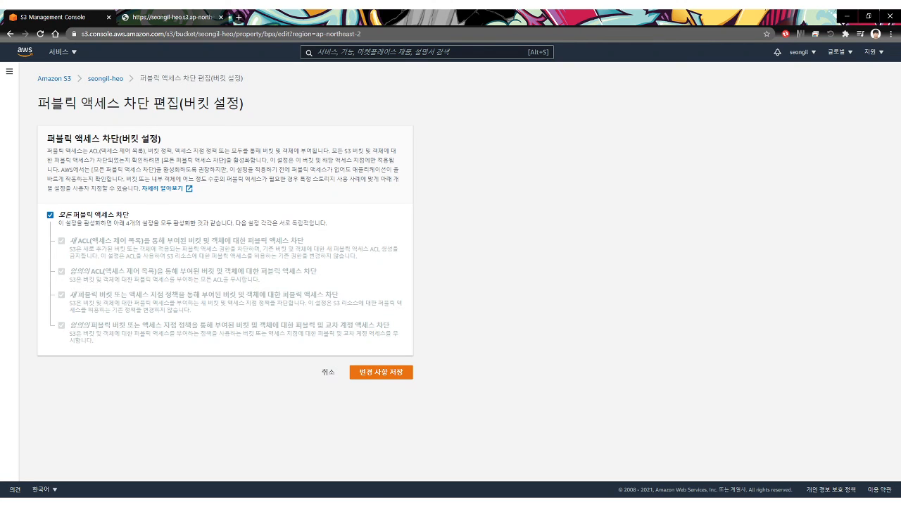
pyautogui.click(50, 215)
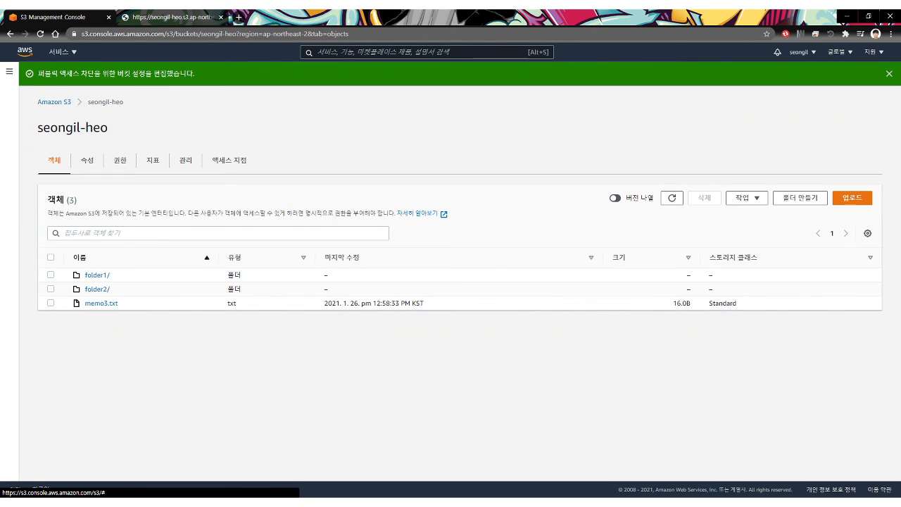
# - Grant everyone read access to memo3.txt and its ACL, acknowledge the effects, save, and switch to the object URL's browser tab
pyautogui.click(101, 303)
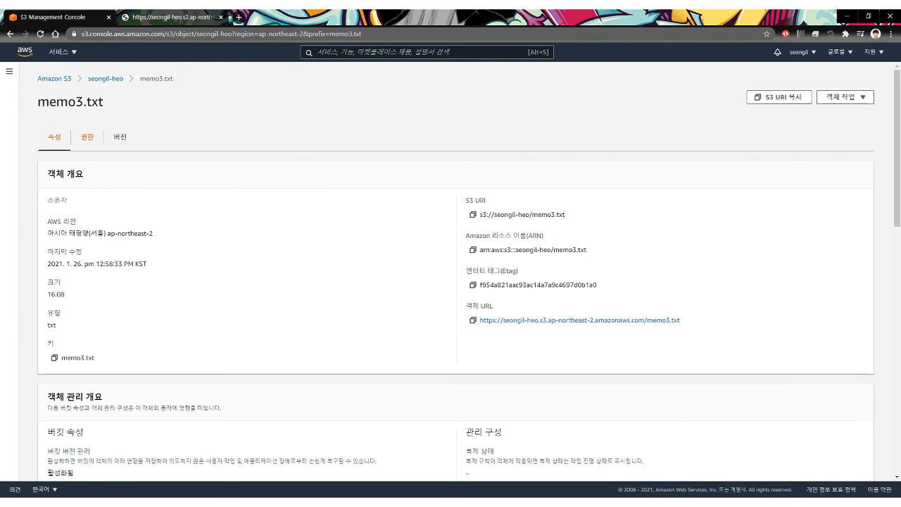
pyautogui.click(88, 138)
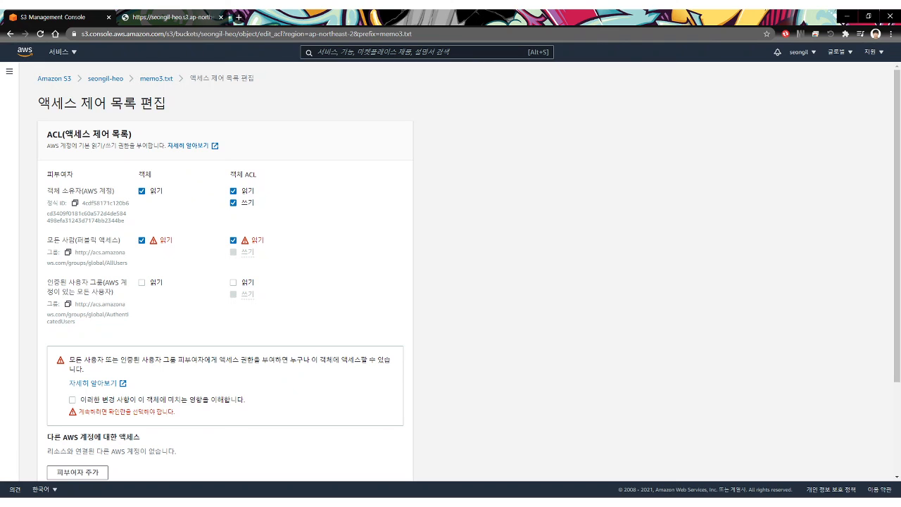
pyautogui.click(72, 400)
pyautogui.scroll(-3, 72, 399)
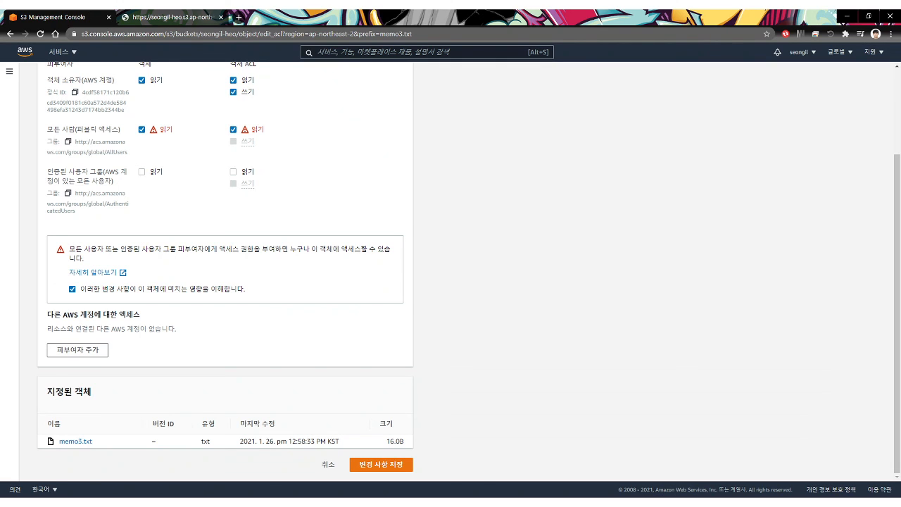
pyautogui.click(380, 465)
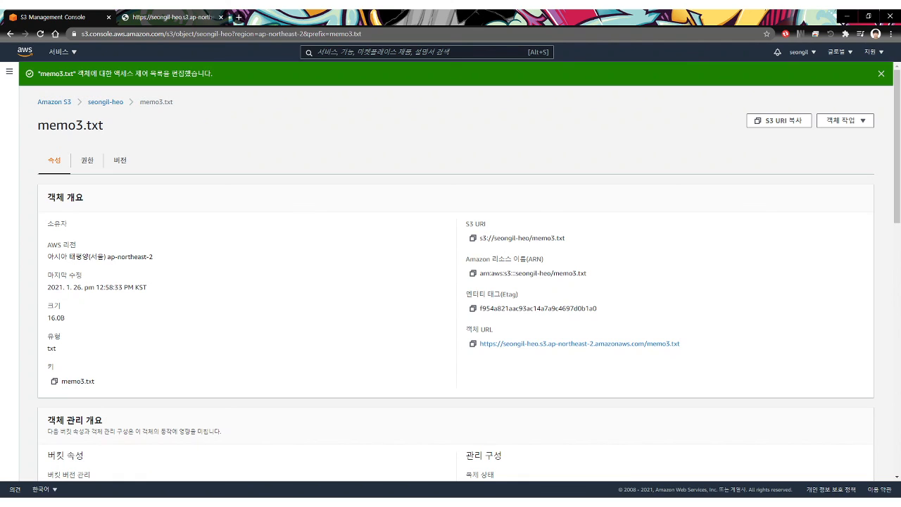
pyautogui.hotkey('ctrl', 'Tab')
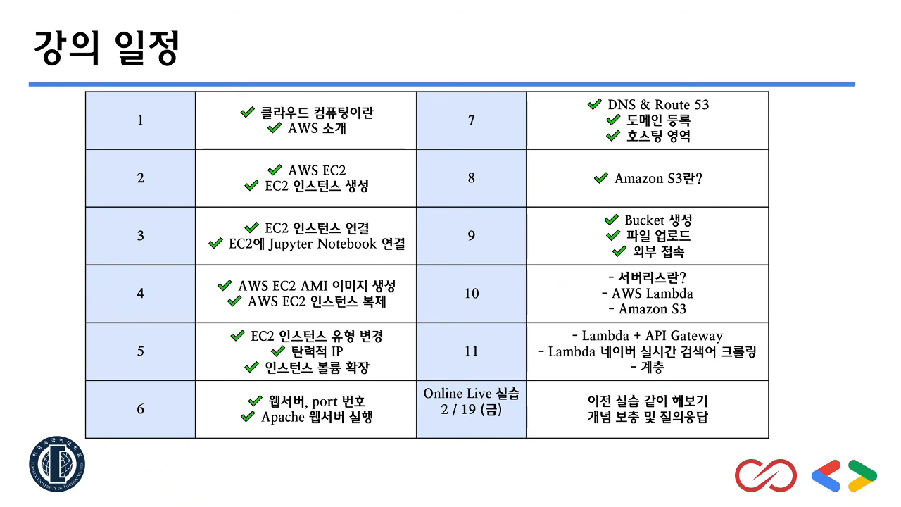
pyautogui.press('Right')
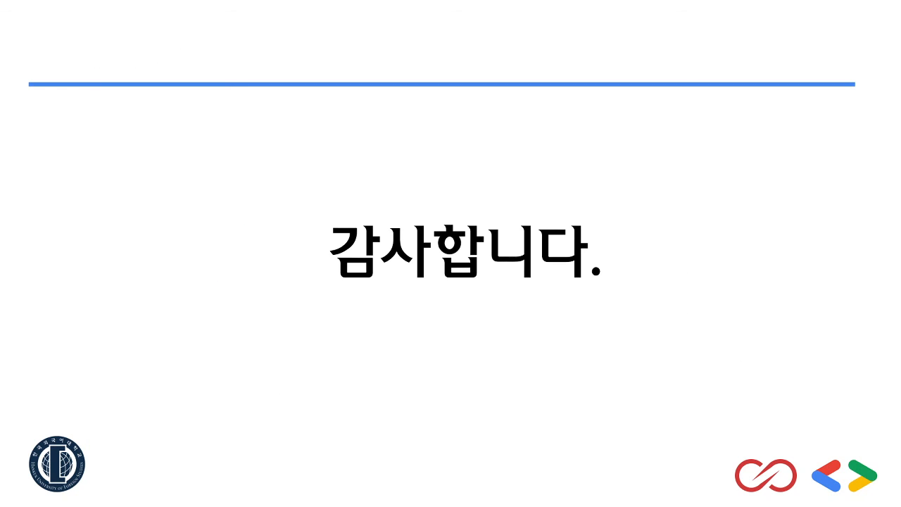